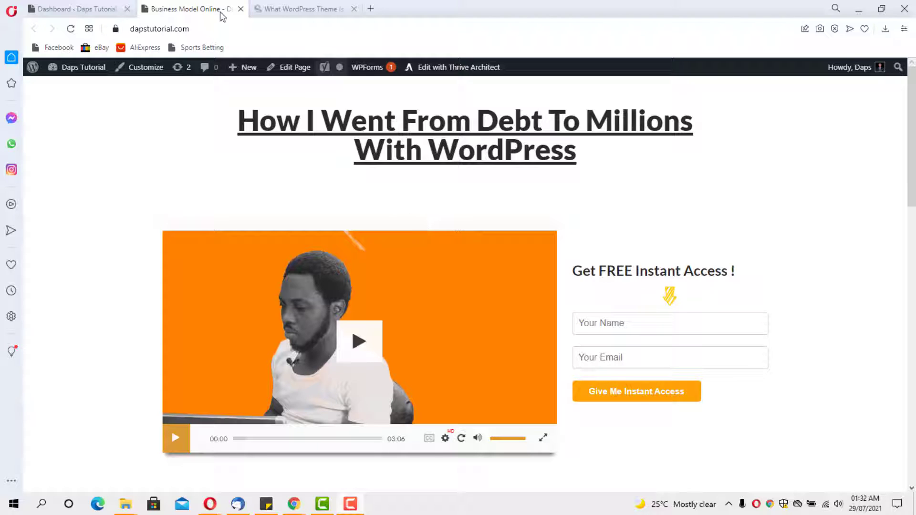
- Look up dapstutorial.com on What WordPress Theme Is That and review its theme details and detected plugins
{"action": "left_click", "coordinate": [178, 28]}
{"action": "triple_click", "coordinate": [178, 29]}
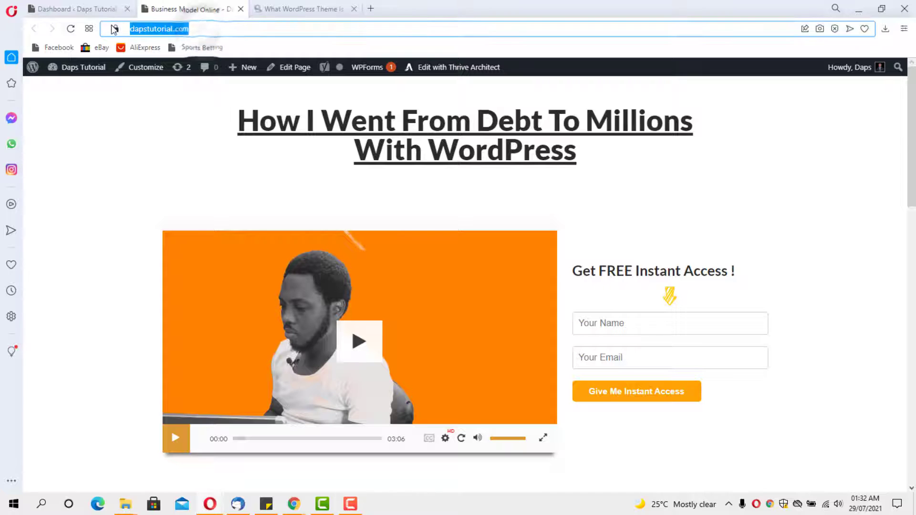
{"action": "right_click", "coordinate": [146, 27]}
{"action": "left_click", "coordinate": [167, 70]}
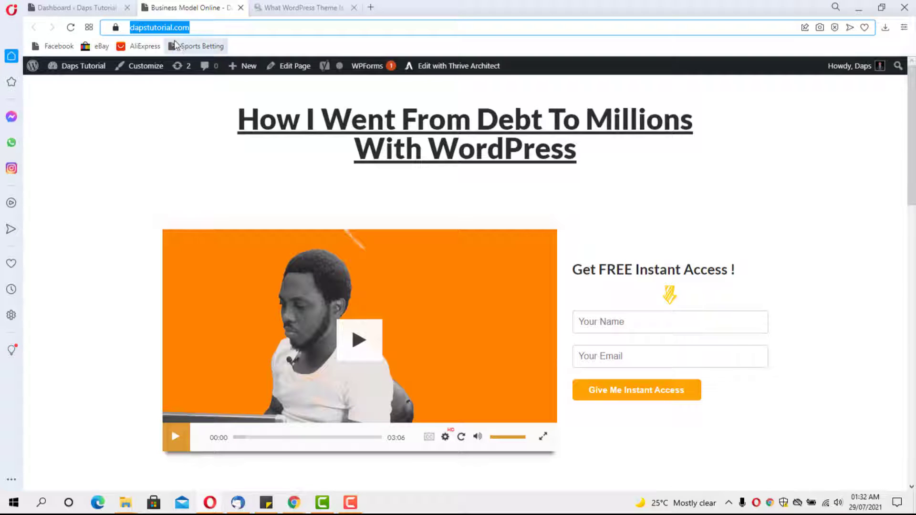
{"action": "left_click", "coordinate": [295, 9]}
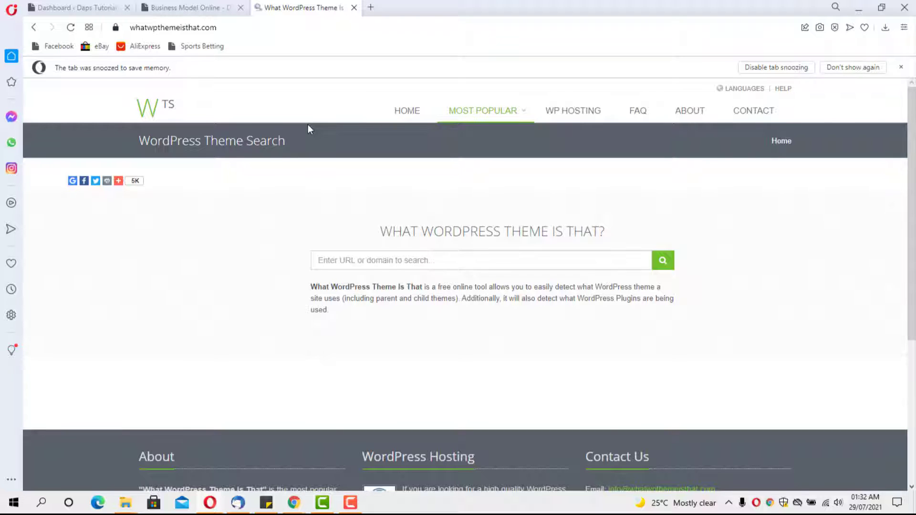
{"action": "key", "text": "ctrl+v"}
{"action": "left_click", "coordinate": [663, 261]}
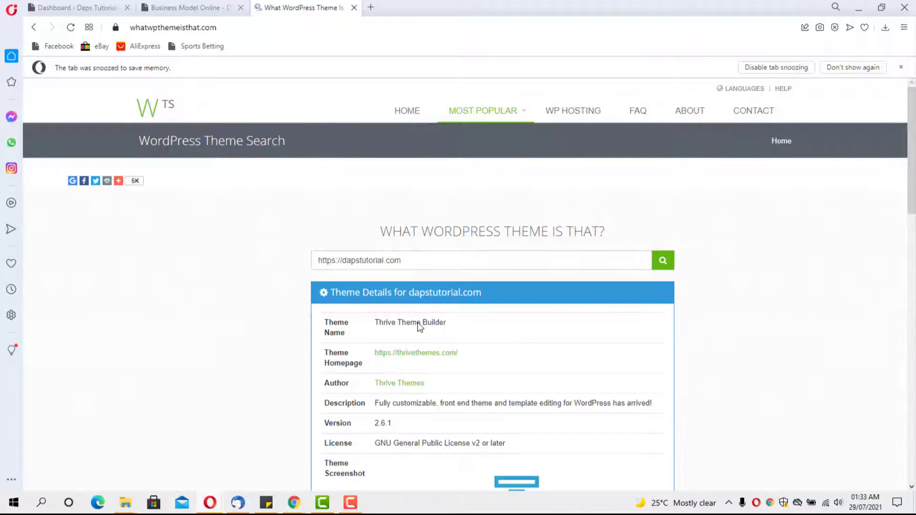
{"action": "scroll", "coordinate": [417, 322], "scroll_direction": "down", "scroll_amount": 2}
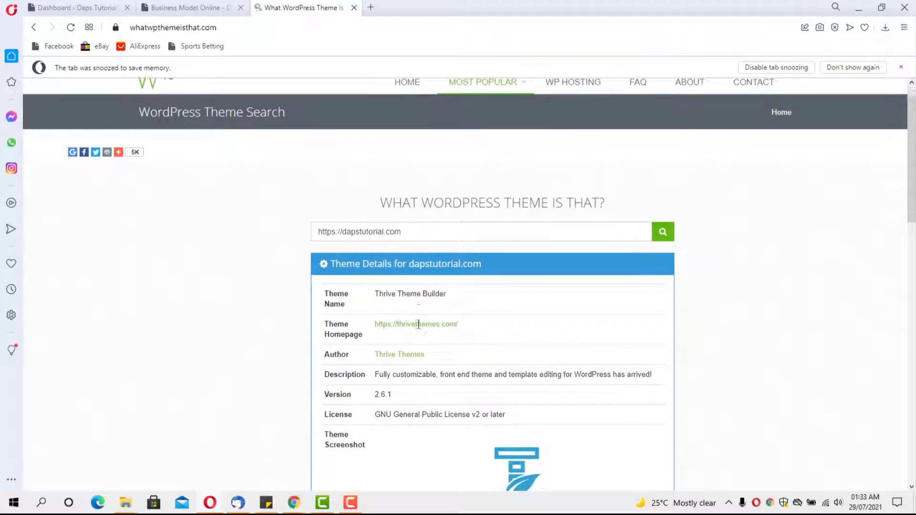
{"action": "scroll", "coordinate": [419, 325], "scroll_direction": "down", "scroll_amount": 1}
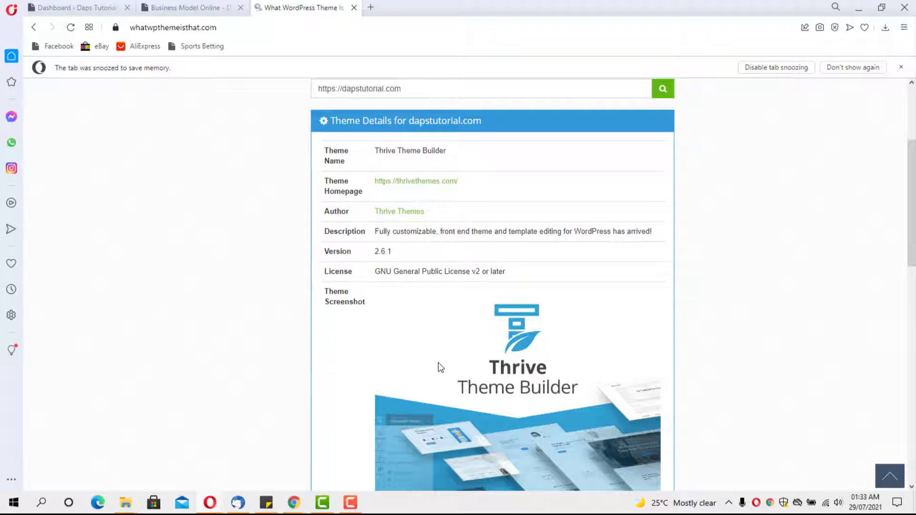
{"action": "scroll", "coordinate": [440, 368], "scroll_direction": "down", "scroll_amount": 4}
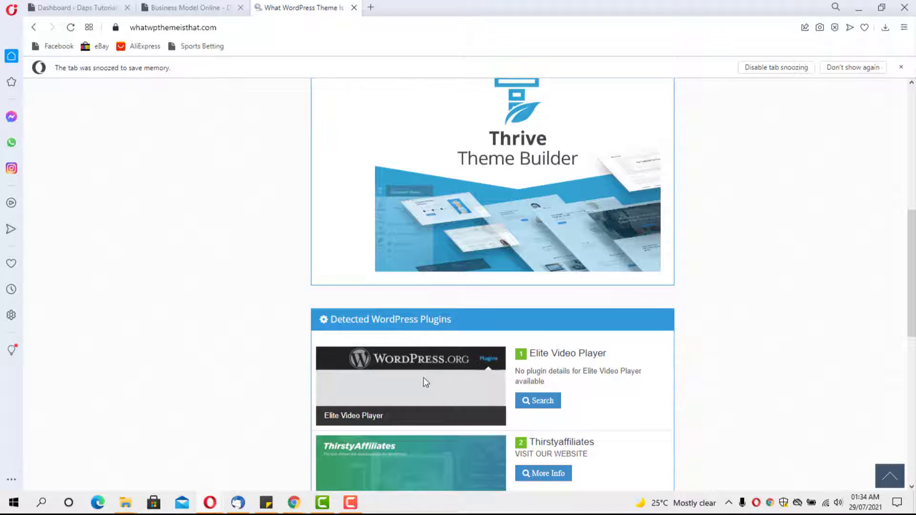
{"action": "scroll", "coordinate": [425, 382], "scroll_direction": "up", "scroll_amount": 8}
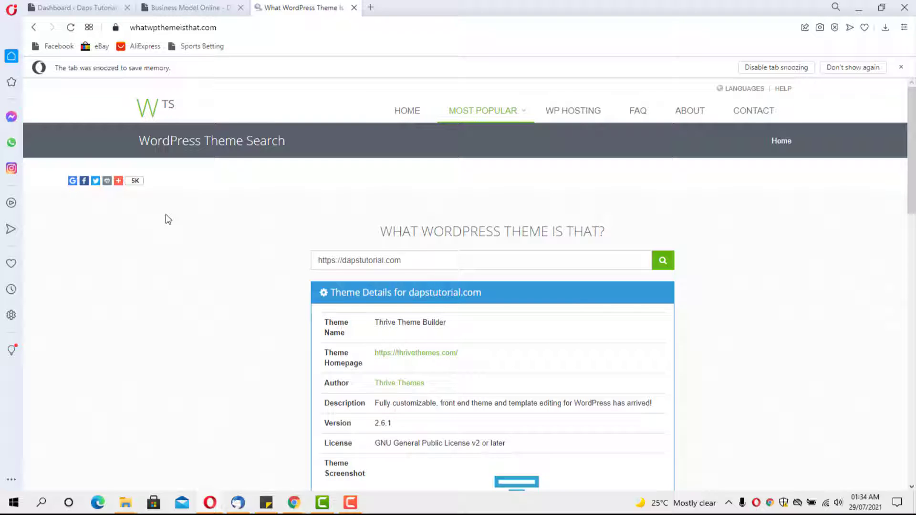
- In the WordPress admin, search for new plugins matching "wp hide", then install and activate WP Hide & Security Enhancer
{"action": "left_click", "coordinate": [104, 8]}
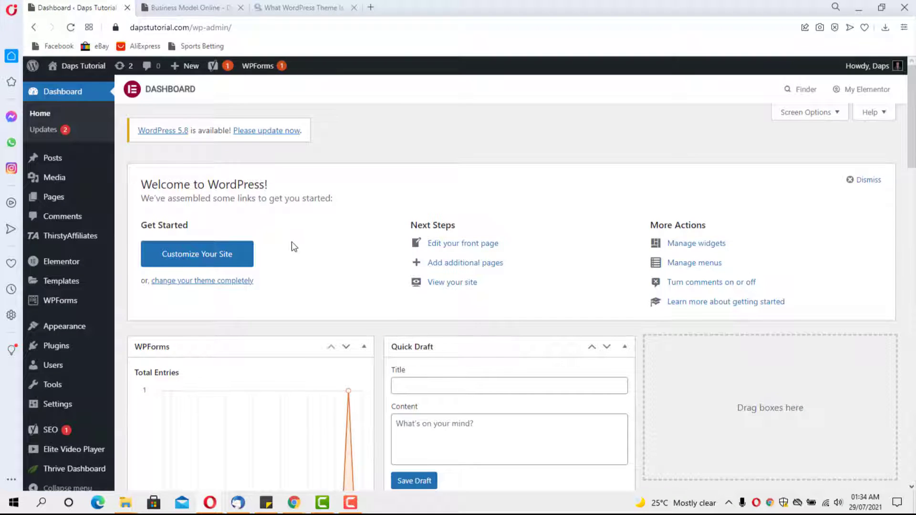
{"action": "mouse_move", "coordinate": [52, 347]}
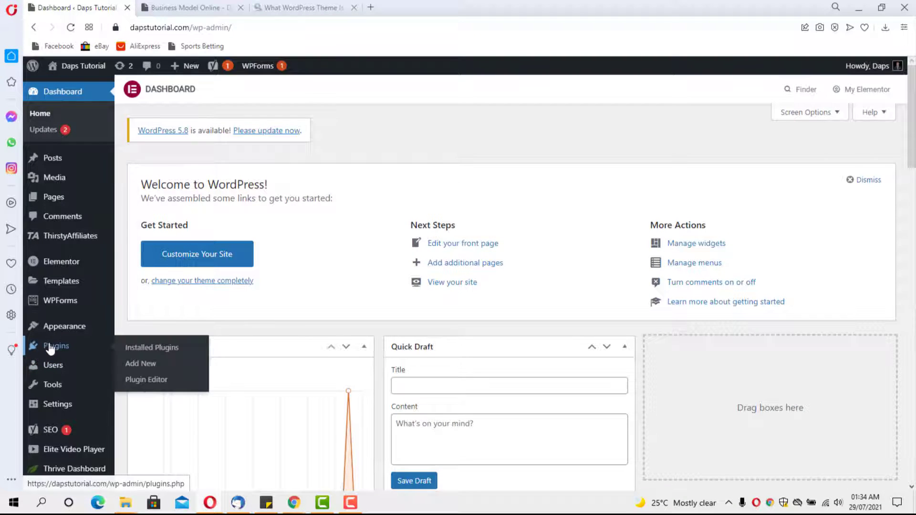
{"action": "left_click", "coordinate": [143, 364]}
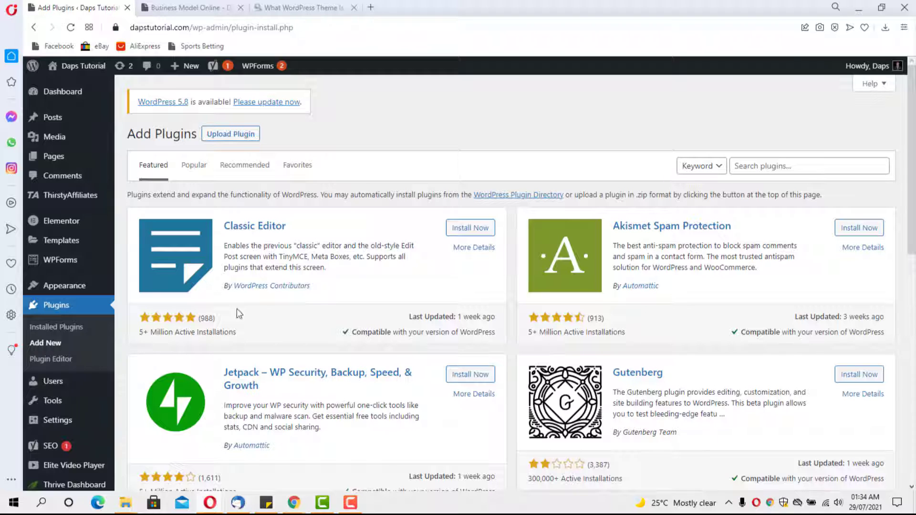
{"action": "left_click", "coordinate": [743, 165]}
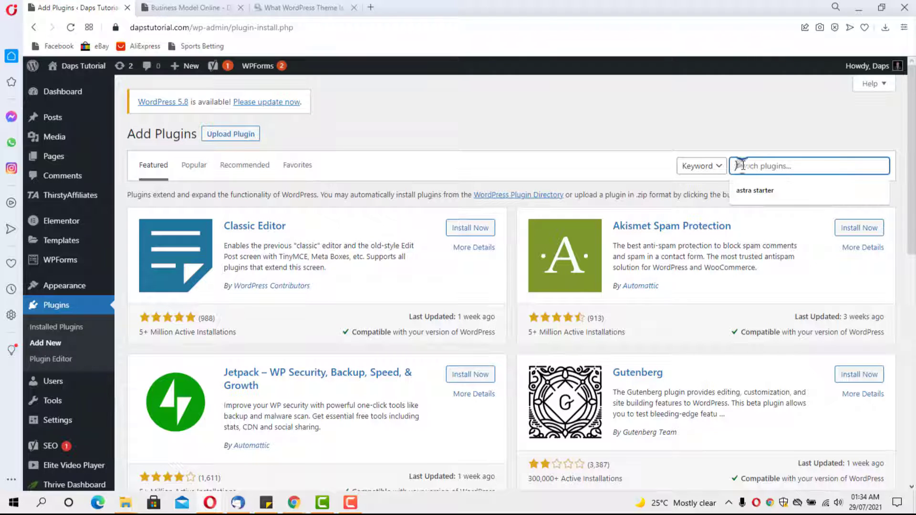
{"action": "type", "text": "wp hide"}
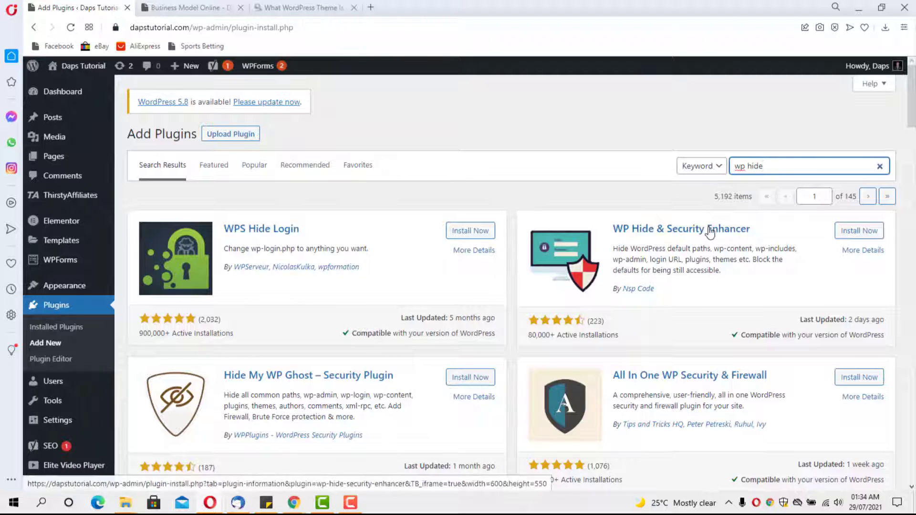
{"action": "left_click", "coordinate": [854, 232]}
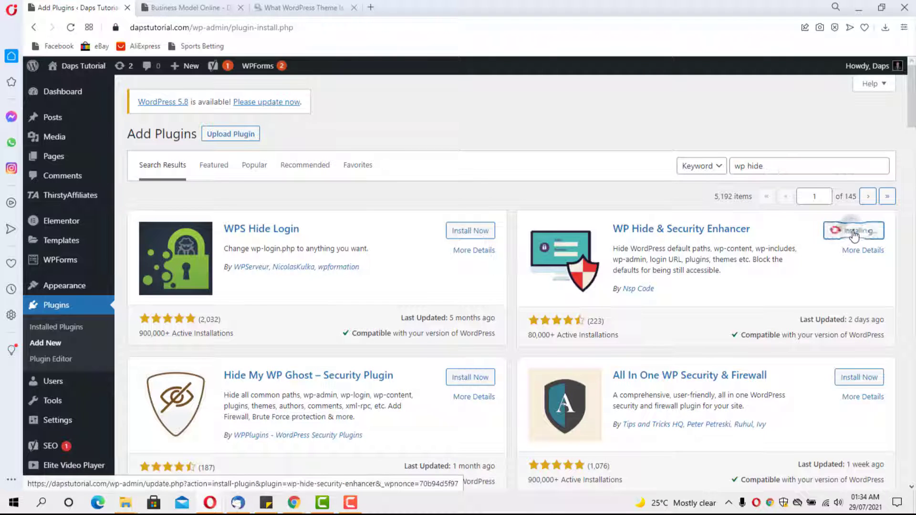
{"action": "left_click", "coordinate": [855, 232]}
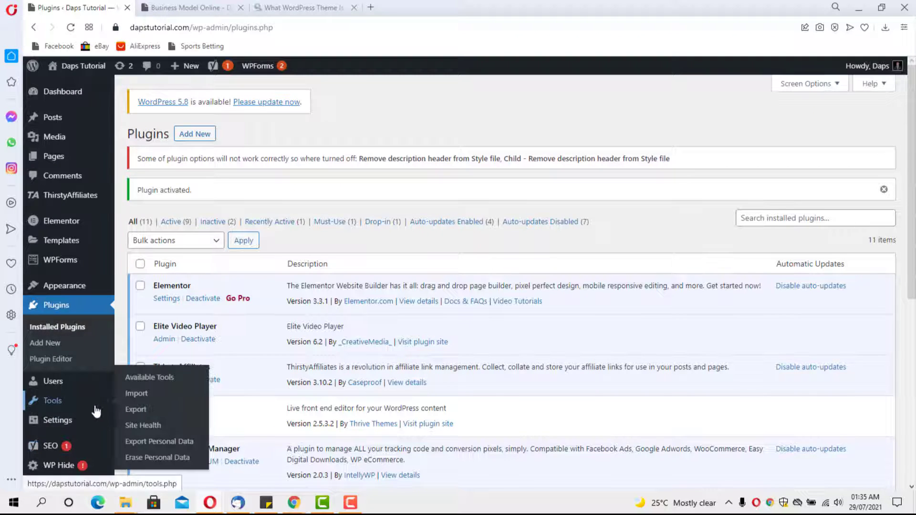
- In WP Hide's Rewrite settings, set the new theme path to /ars and the new style file path to ars.css, and save
{"action": "scroll", "coordinate": [92, 411], "scroll_direction": "down", "scroll_amount": 2}
{"action": "mouse_move", "coordinate": [51, 420]}
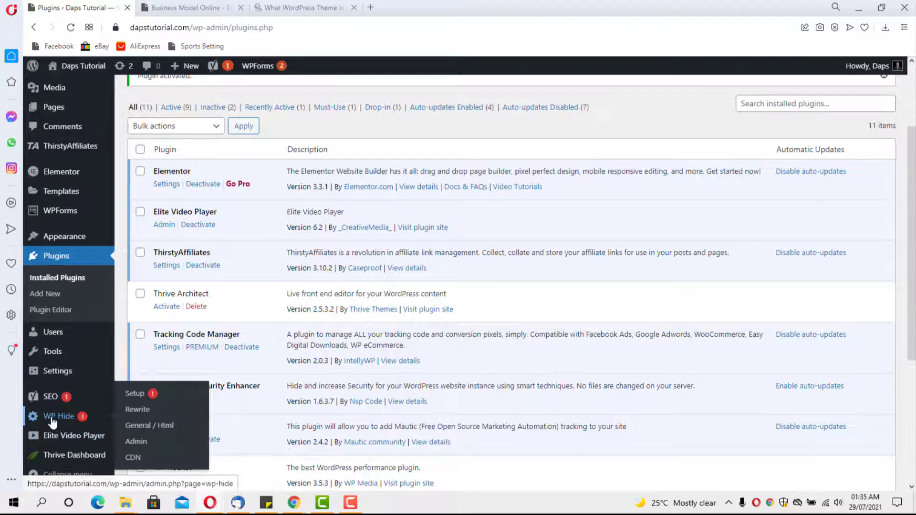
{"action": "left_click", "coordinate": [52, 418]}
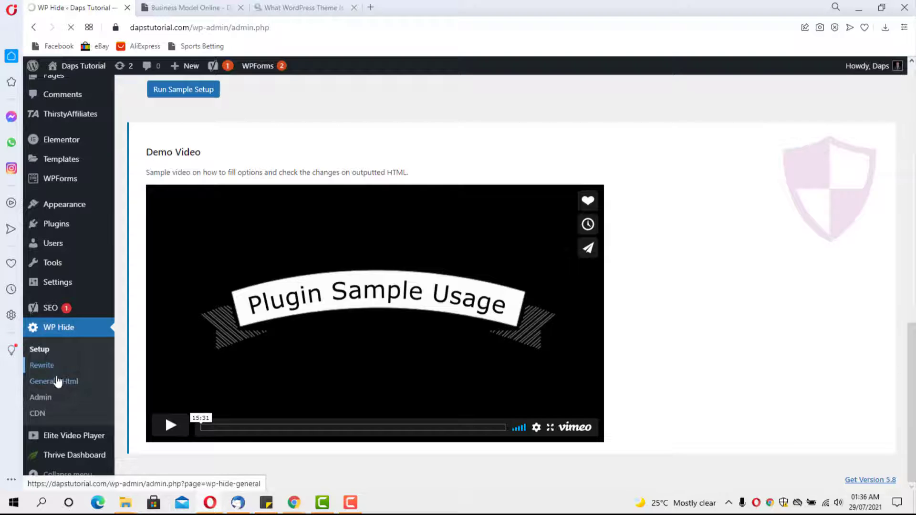
{"action": "left_click", "coordinate": [47, 377]}
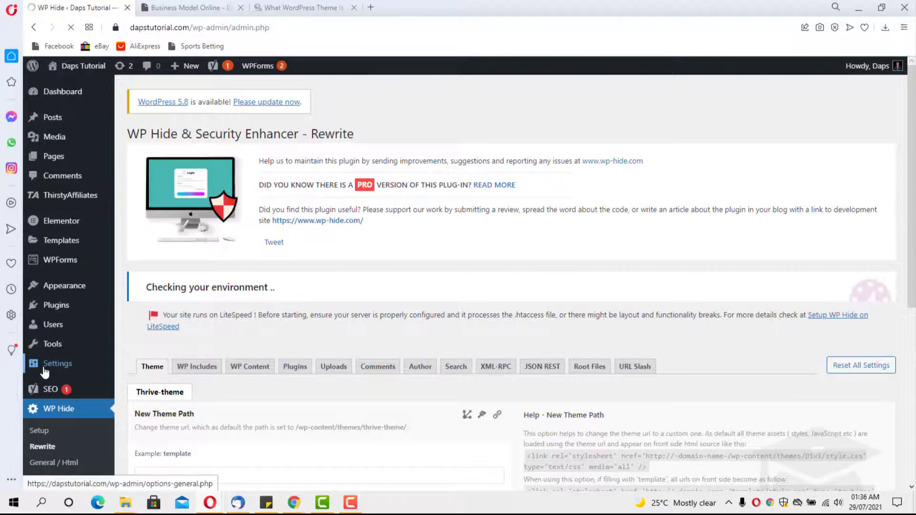
{"action": "scroll", "coordinate": [248, 338], "scroll_direction": "down", "scroll_amount": 5}
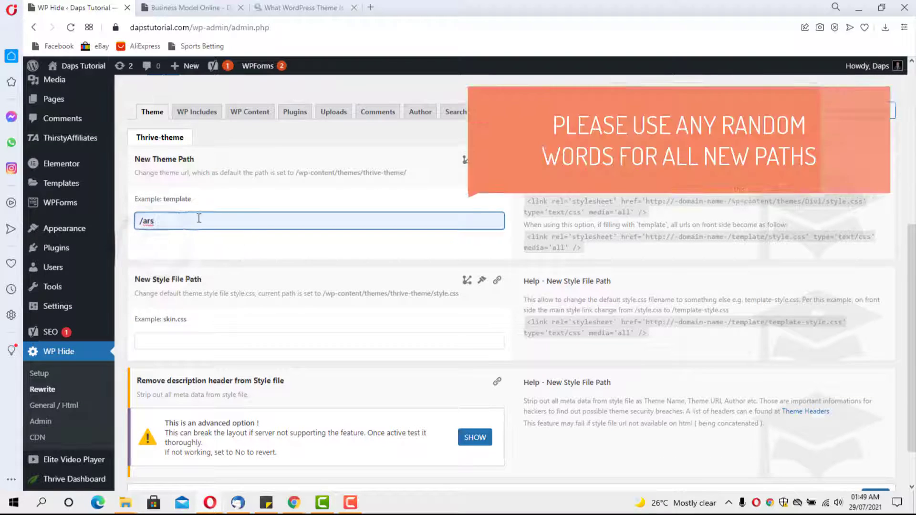
{"action": "left_click", "coordinate": [170, 341]}
{"action": "left_click", "coordinate": [161, 366]}
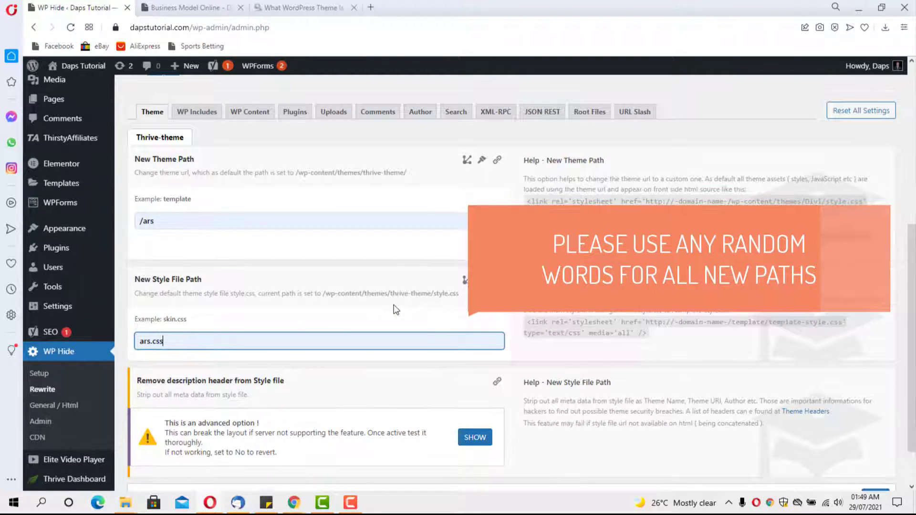
{"action": "scroll", "coordinate": [549, 349], "scroll_direction": "down", "scroll_amount": 1}
{"action": "left_click", "coordinate": [875, 440]}
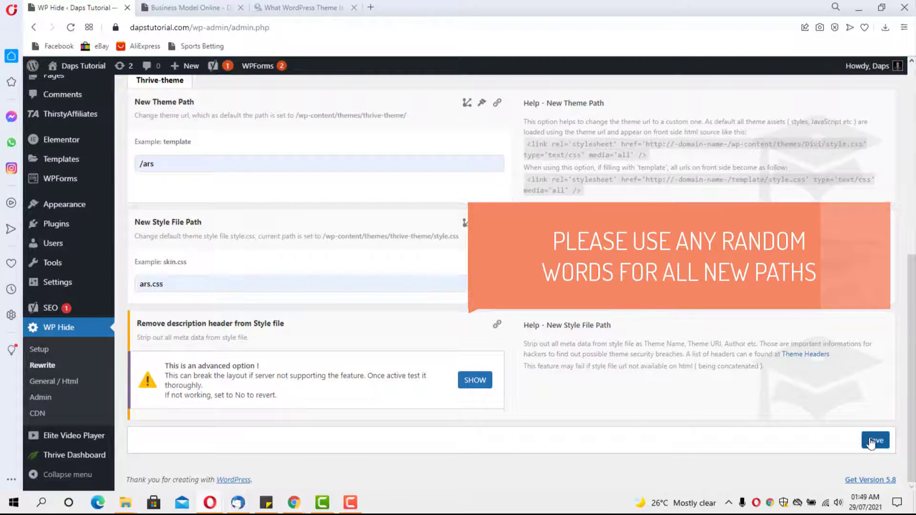
- Set the new WP Includes path to bibi and save the setting
{"action": "left_click", "coordinate": [168, 320]}
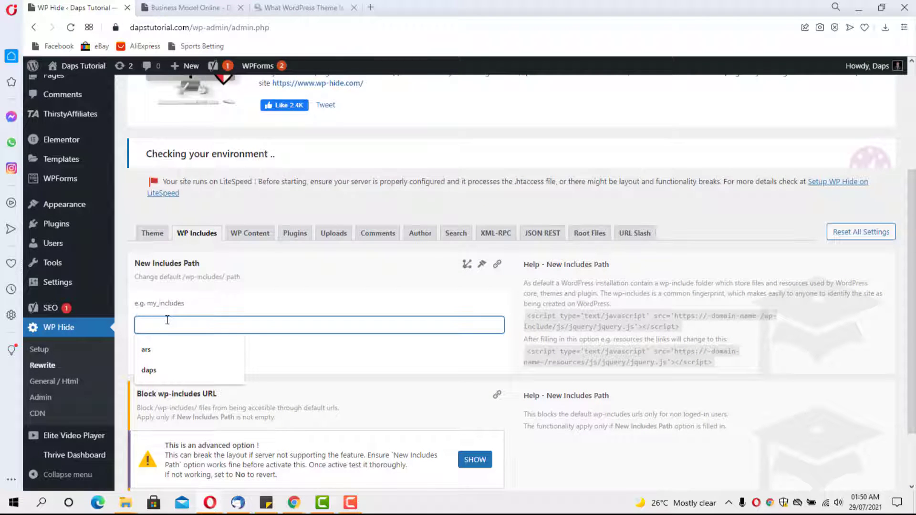
{"action": "type", "text": "bibi"}
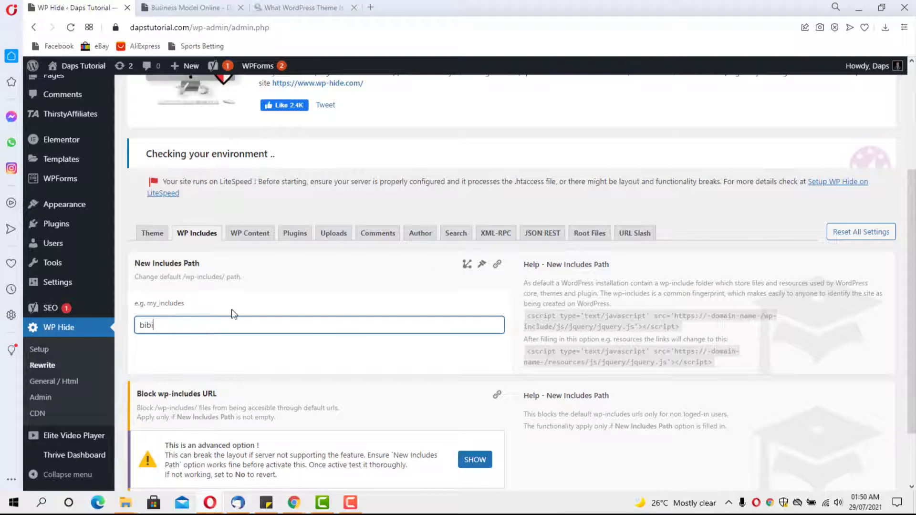
{"action": "scroll", "coordinate": [436, 321], "scroll_direction": "down", "scroll_amount": 2}
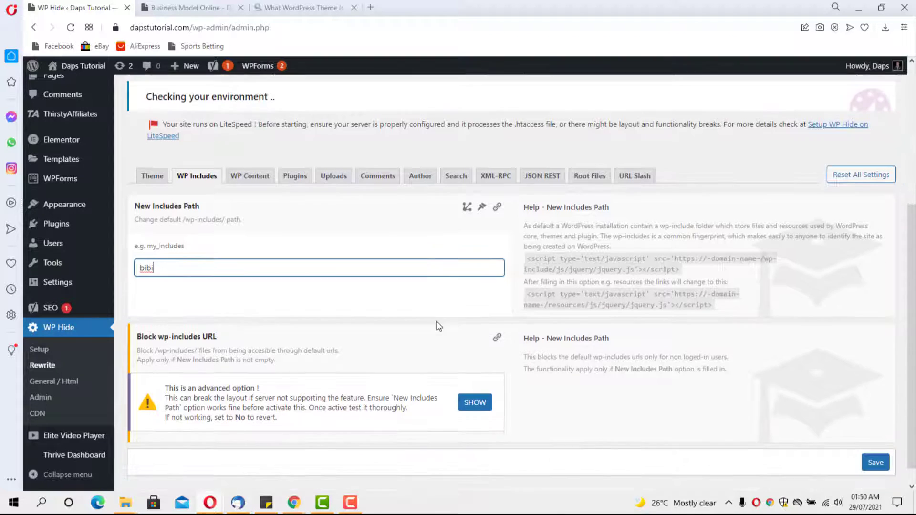
{"action": "left_click", "coordinate": [875, 440]}
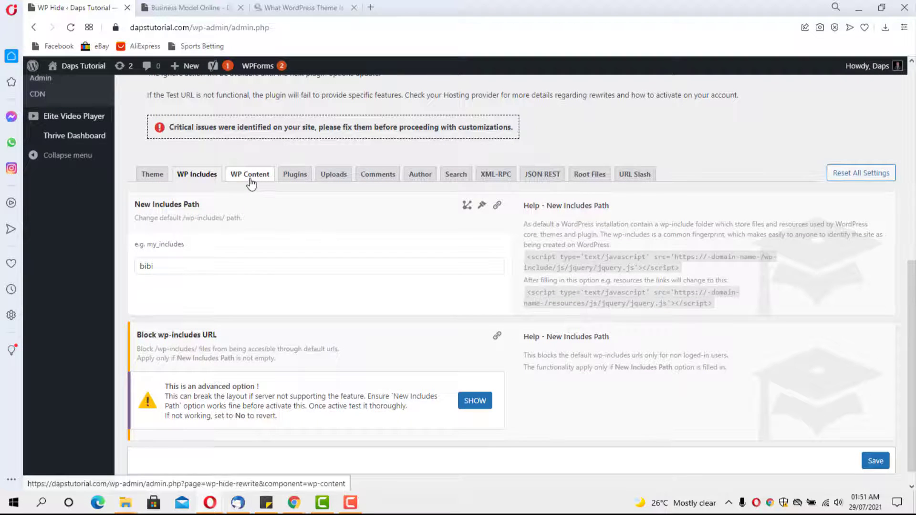
- Set the new WP Content path to ars_content and save the setting
{"action": "left_click", "coordinate": [250, 181]}
{"action": "left_click", "coordinate": [185, 263]}
{"action": "type", "text": "ar"}
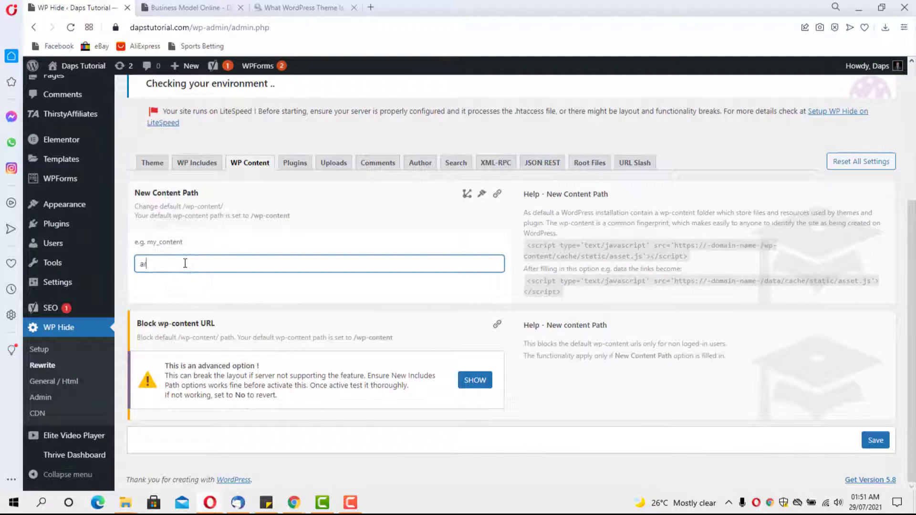
{"action": "type", "text": "s_content"}
{"action": "left_click", "coordinate": [875, 440]}
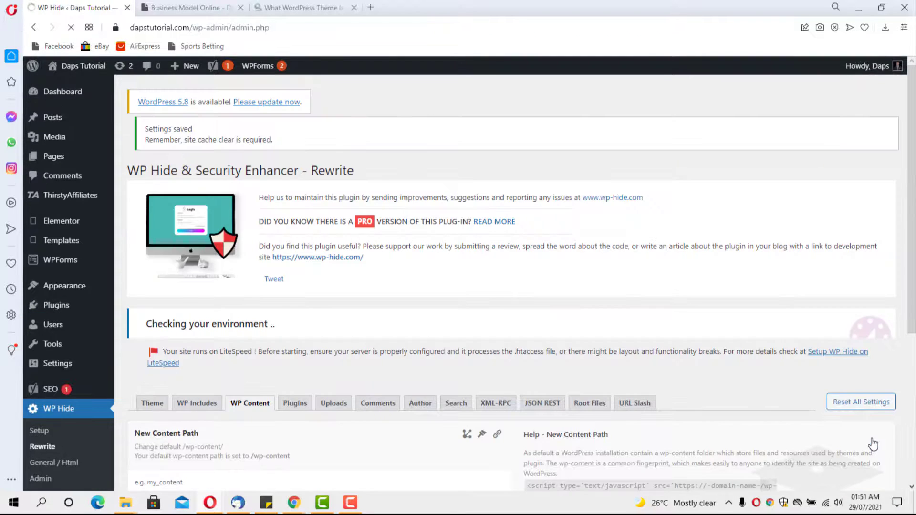
- In the Rewrite settings, set the new plugins path to tets, leave the individual plugin paths empty, and save
{"action": "scroll", "coordinate": [872, 444], "scroll_direction": "down", "scroll_amount": 3}
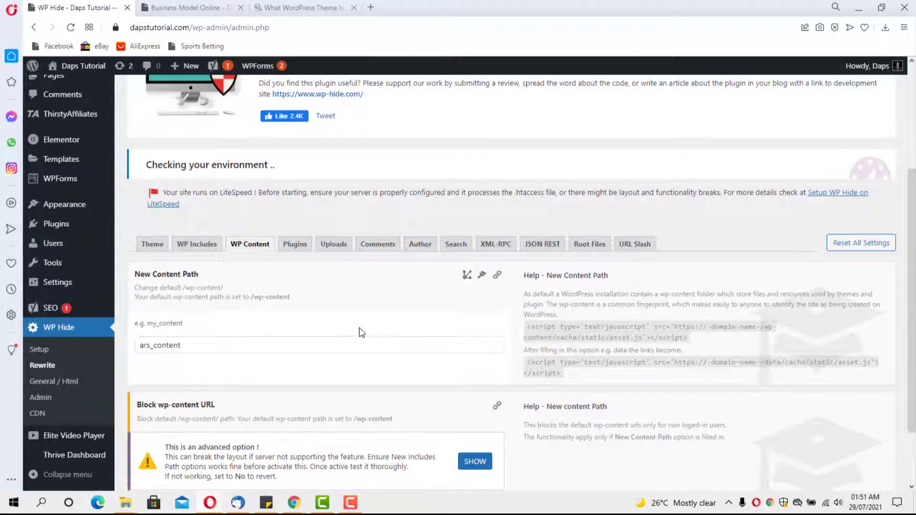
{"action": "left_click", "coordinate": [294, 244]}
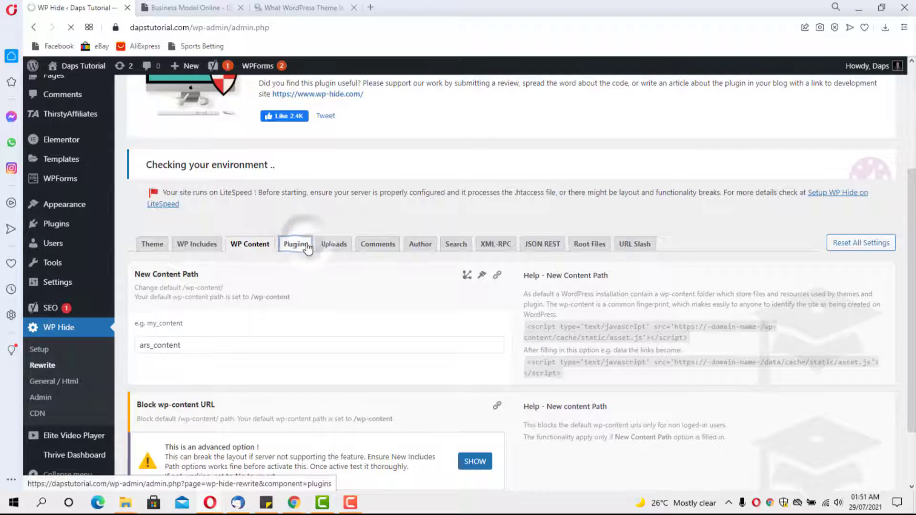
{"action": "left_click", "coordinate": [141, 294]}
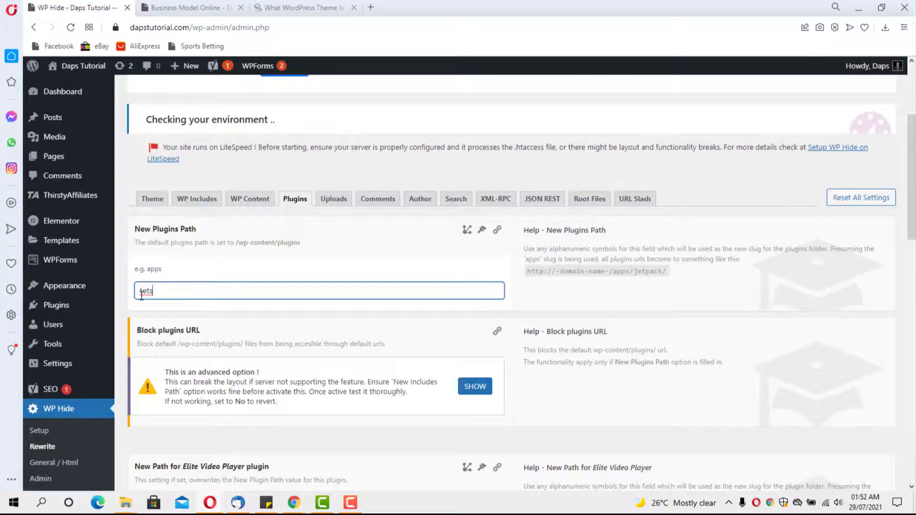
{"action": "scroll", "coordinate": [191, 291], "scroll_direction": "down", "scroll_amount": 2}
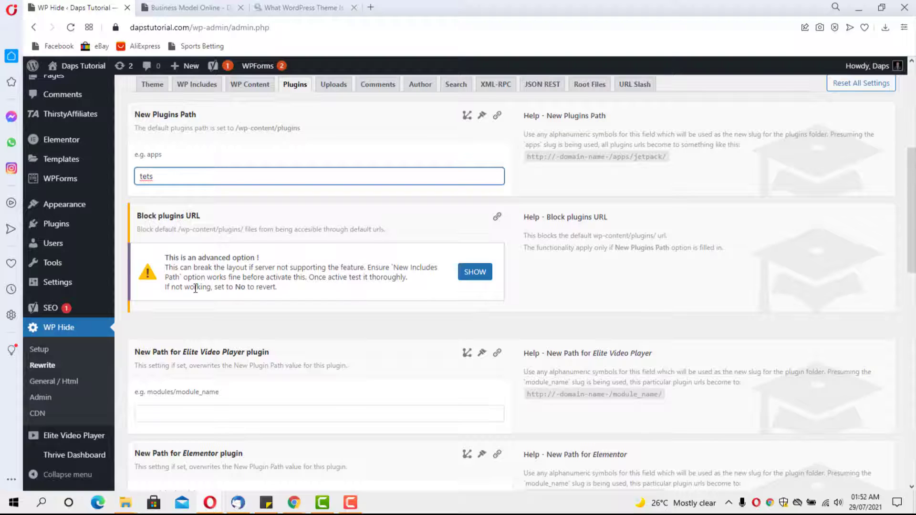
{"action": "scroll", "coordinate": [196, 289], "scroll_direction": "down", "scroll_amount": 3}
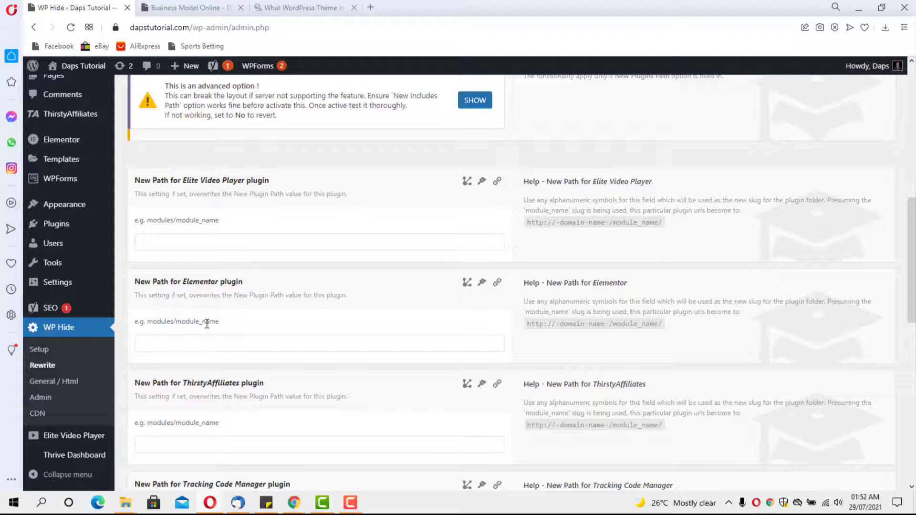
{"action": "scroll", "coordinate": [207, 324], "scroll_direction": "up", "scroll_amount": 4}
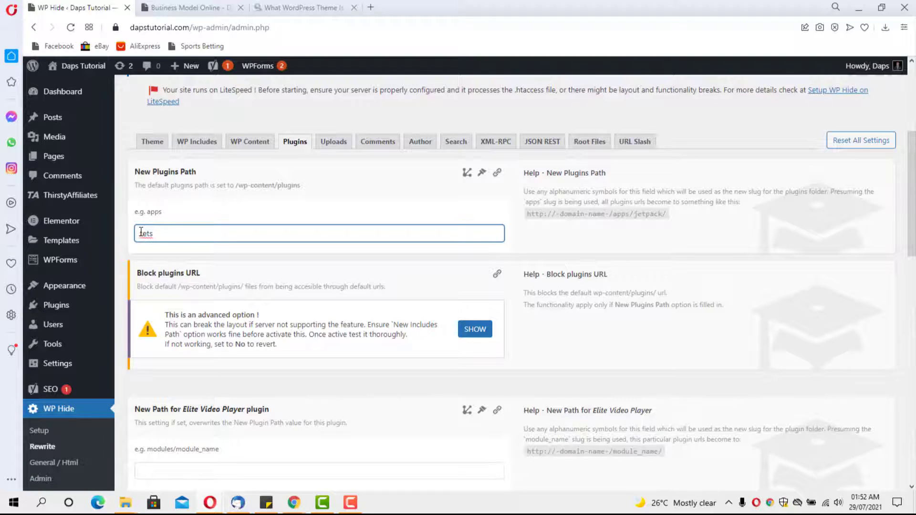
{"action": "scroll", "coordinate": [377, 263], "scroll_direction": "down", "scroll_amount": 15}
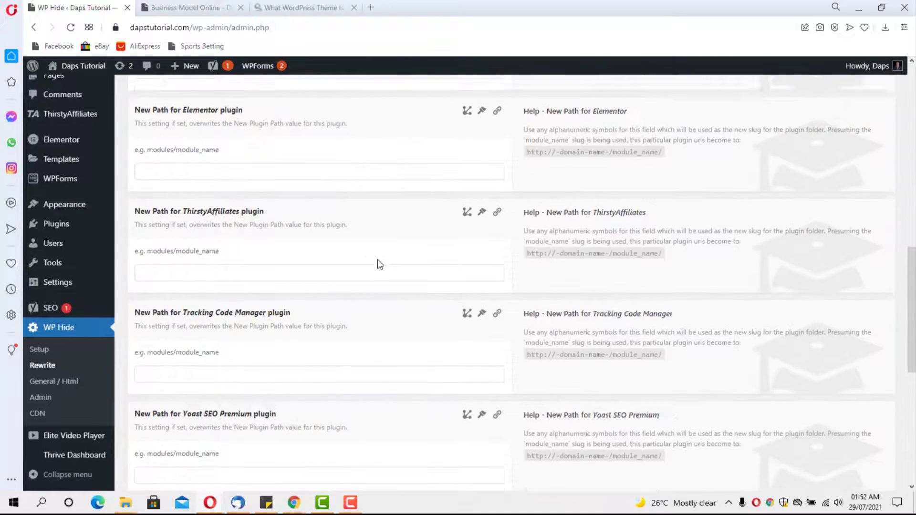
{"action": "scroll", "coordinate": [383, 294], "scroll_direction": "down", "scroll_amount": 2}
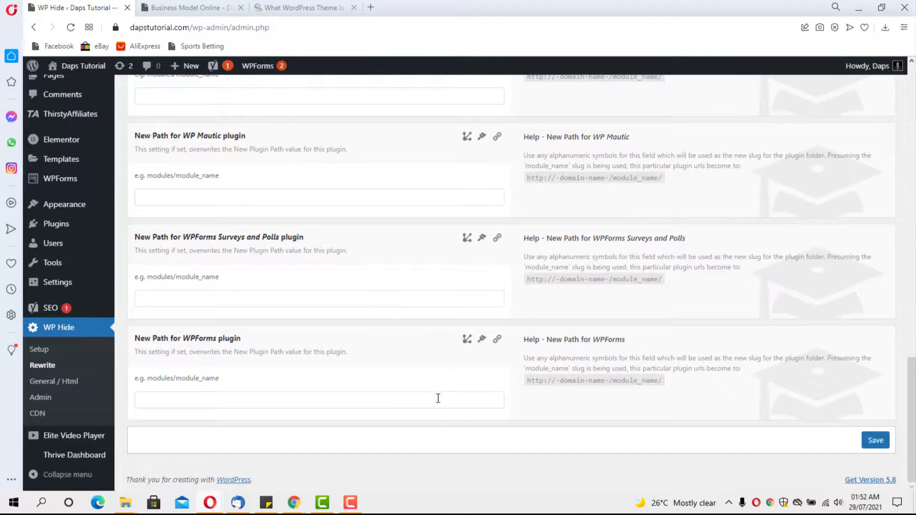
{"action": "left_click", "coordinate": [866, 436]}
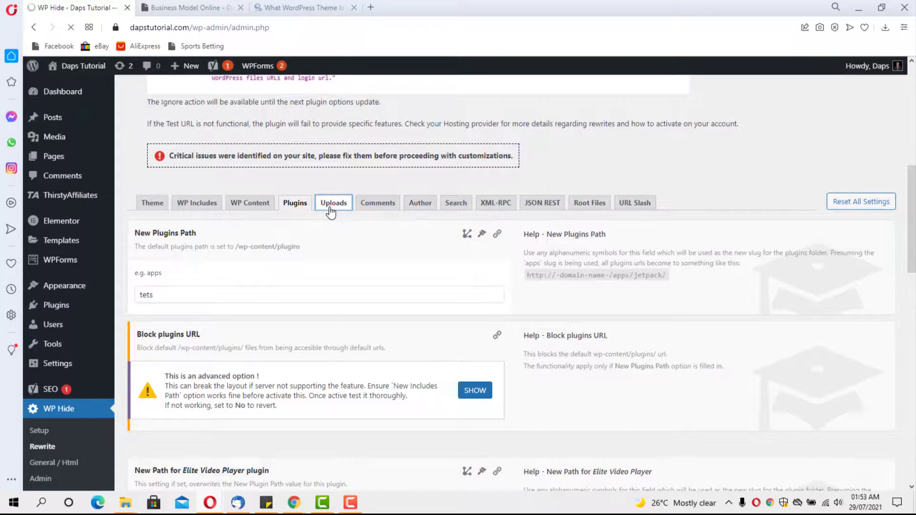
- Set the new uploads path to sads and save the setting
{"action": "left_click", "coordinate": [330, 212]}
{"action": "scroll", "coordinate": [330, 210], "scroll_direction": "down", "scroll_amount": 4}
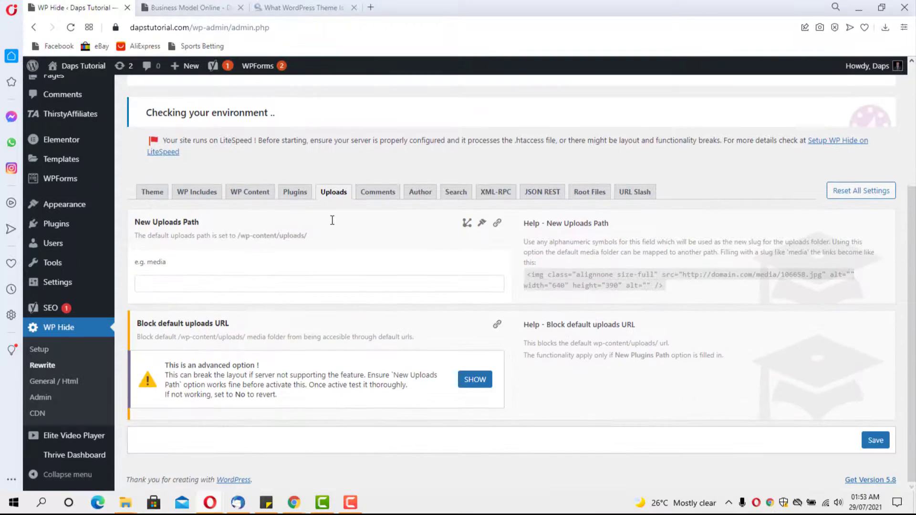
{"action": "left_click", "coordinate": [164, 284]}
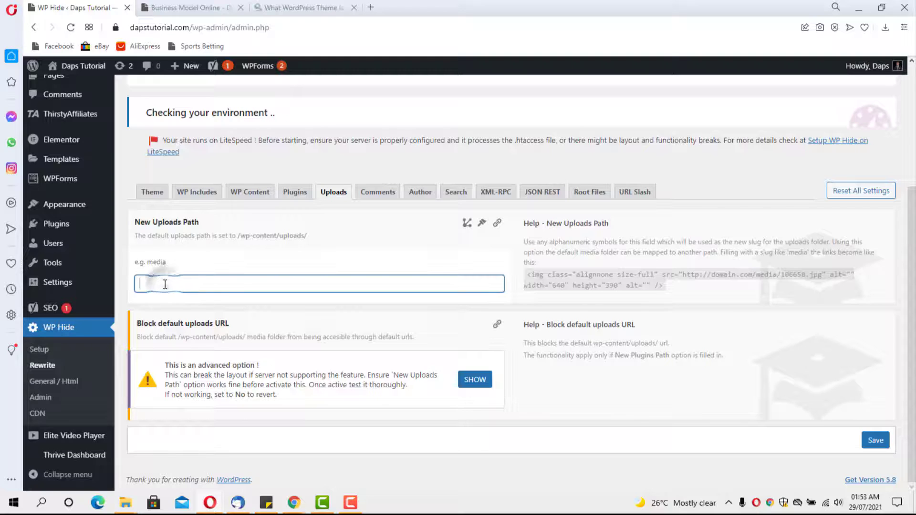
{"action": "type", "text": "sads"}
{"action": "left_click", "coordinate": [875, 440]}
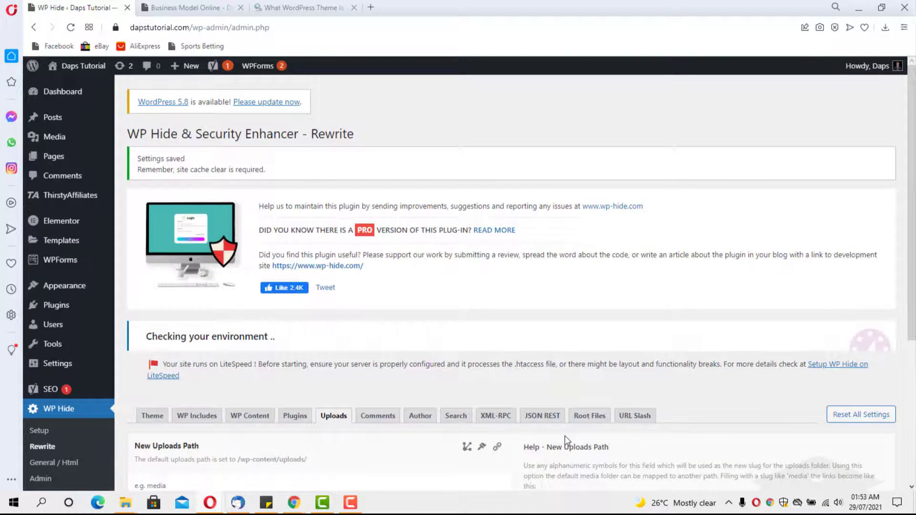
{"action": "left_click", "coordinate": [280, 9]}
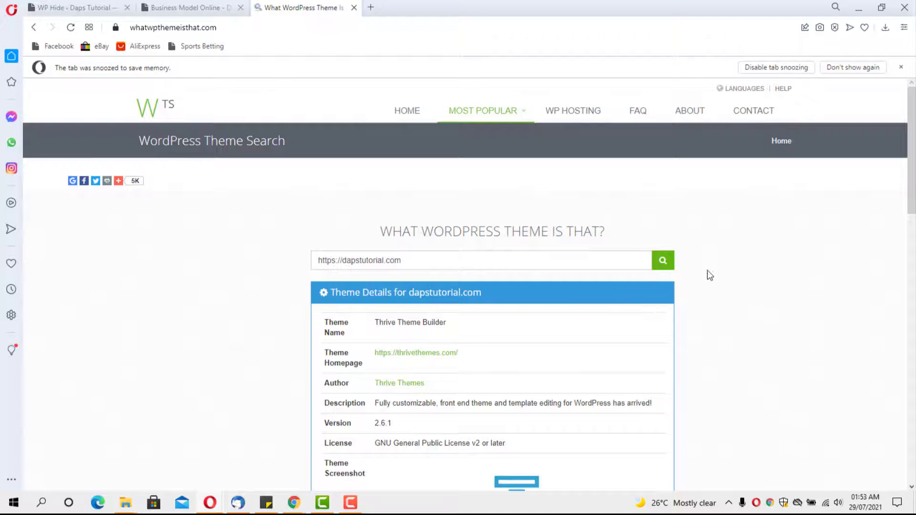
{"action": "left_click", "coordinate": [662, 263]}
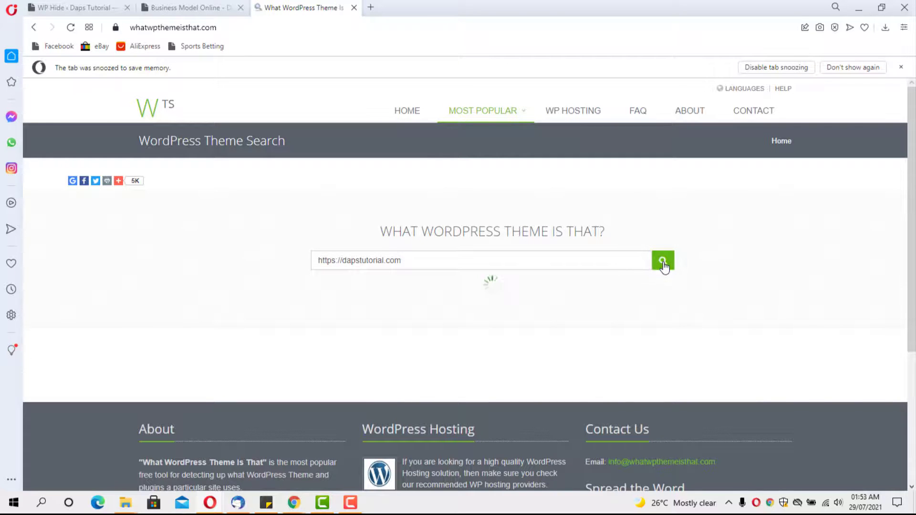